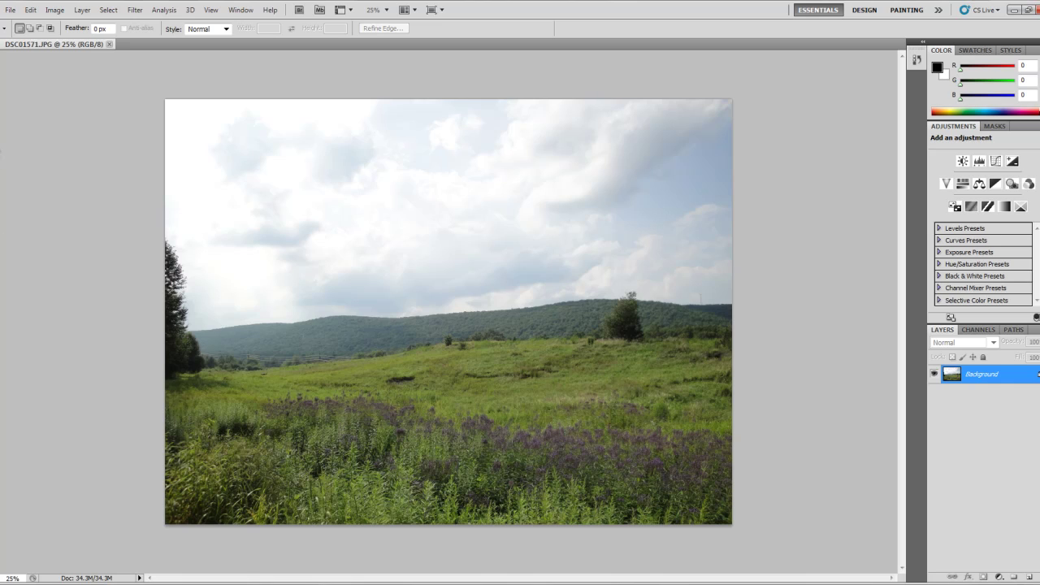
Choose the Spot Healing Brush, set its size to 86 px, and zoom in.
click(2, 146)
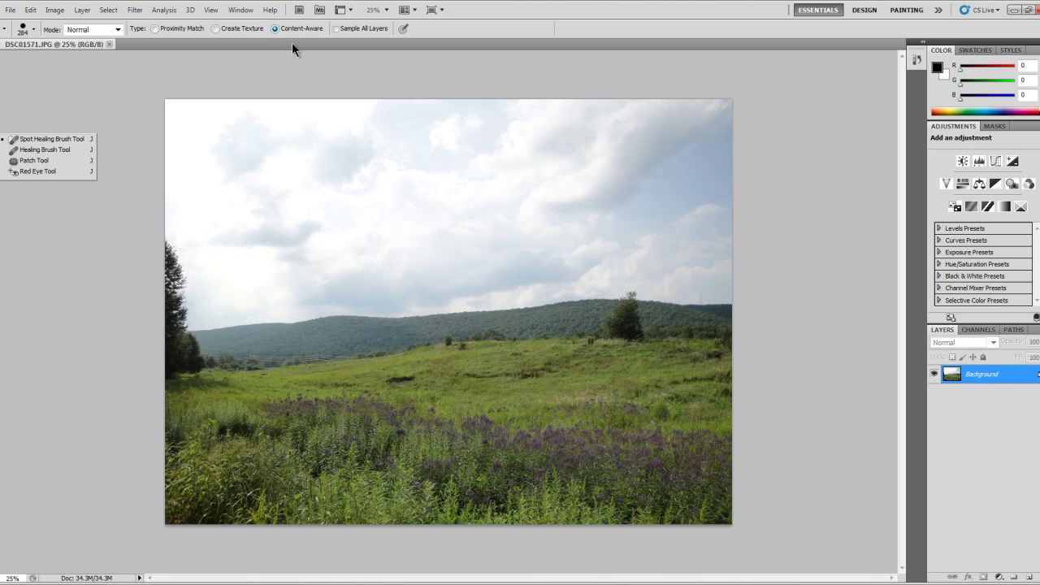
click(49, 139)
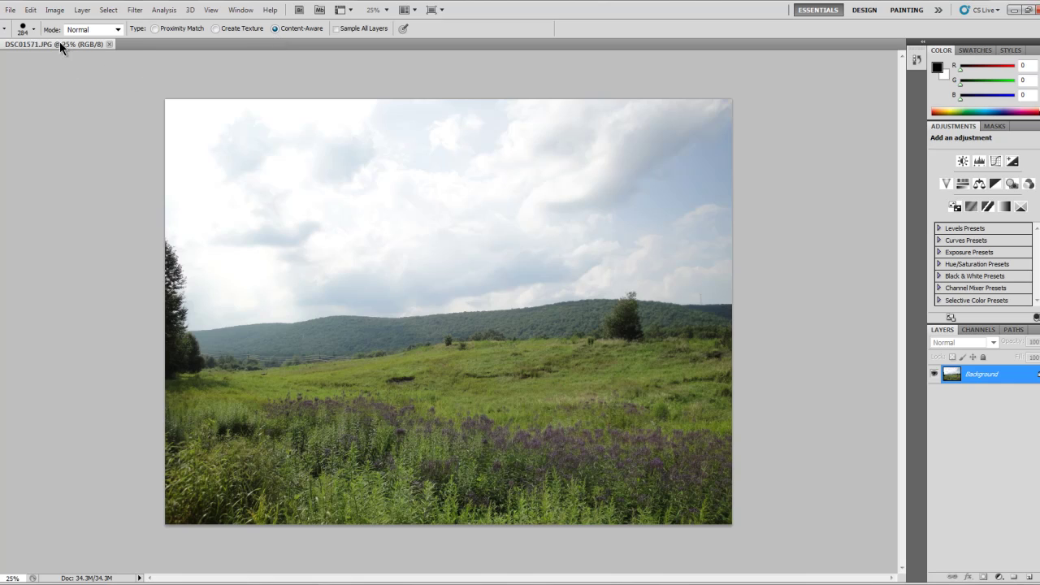
click(33, 30)
drag(53, 63, 42, 65)
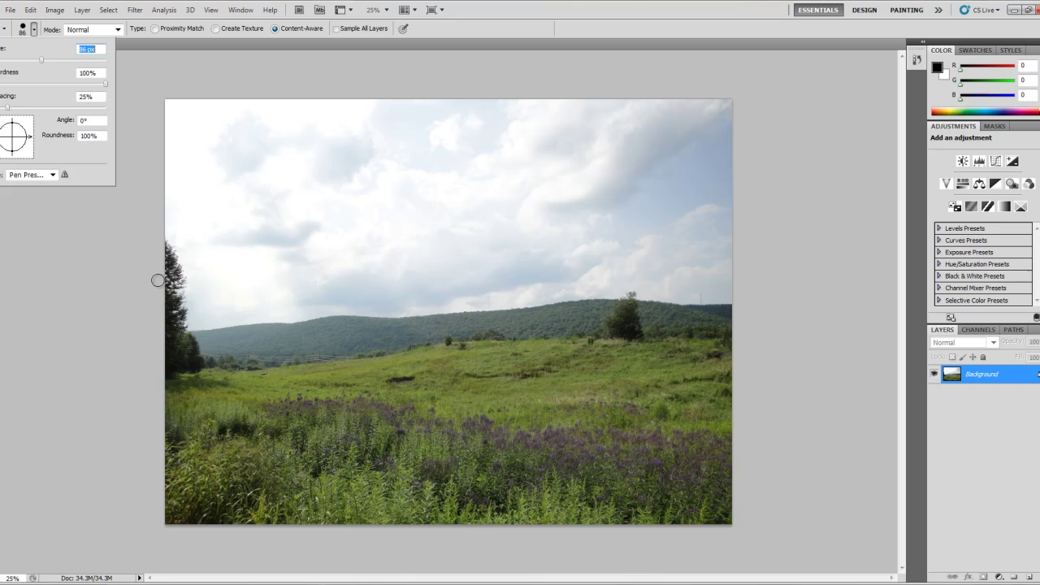
key(Return)
scroll(281, 322, up, 4)
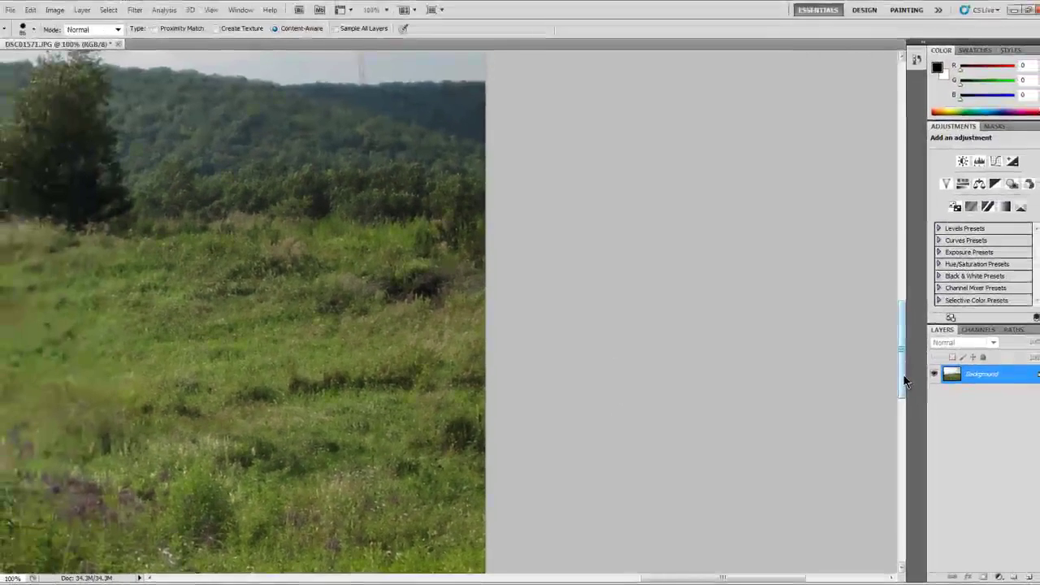
Heal away the tower on the hilltop ridge and its leftover speck at the treeline.
drag(906, 382, 905, 286)
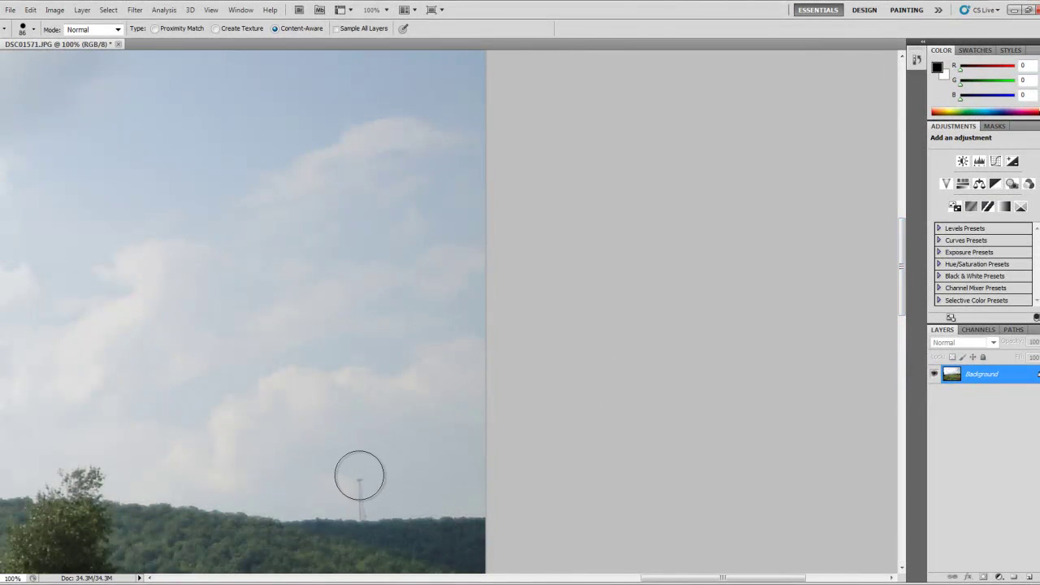
drag(359, 476, 360, 497)
scroll(673, 397, down, 2)
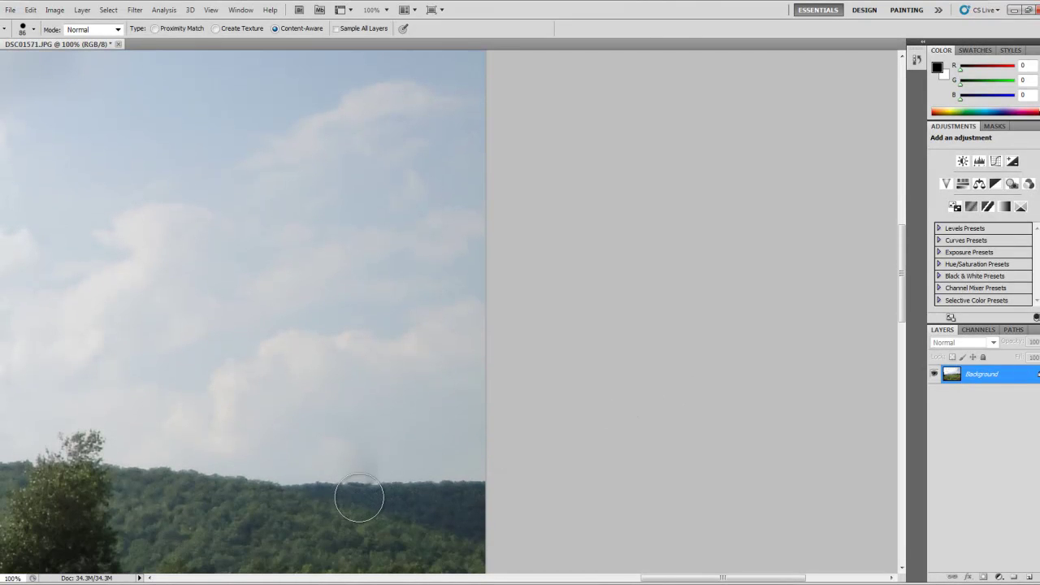
drag(357, 479, 359, 473)
scroll(257, 553, down, 2)
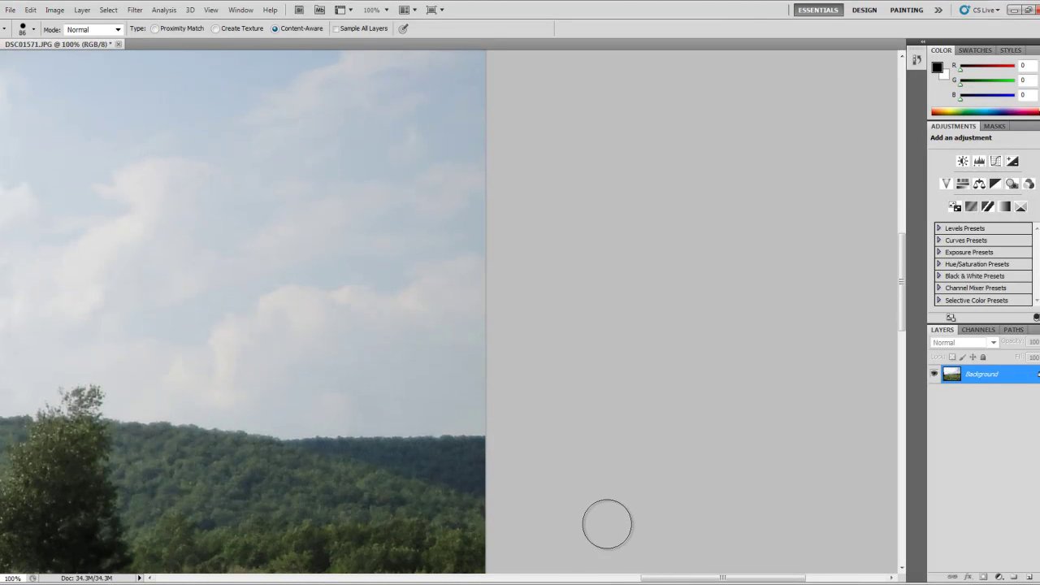
drag(677, 581, 537, 562)
Heal out the dark grass patch, the lone tree's crown and its base on the treeline.
scroll(538, 563, down, 5)
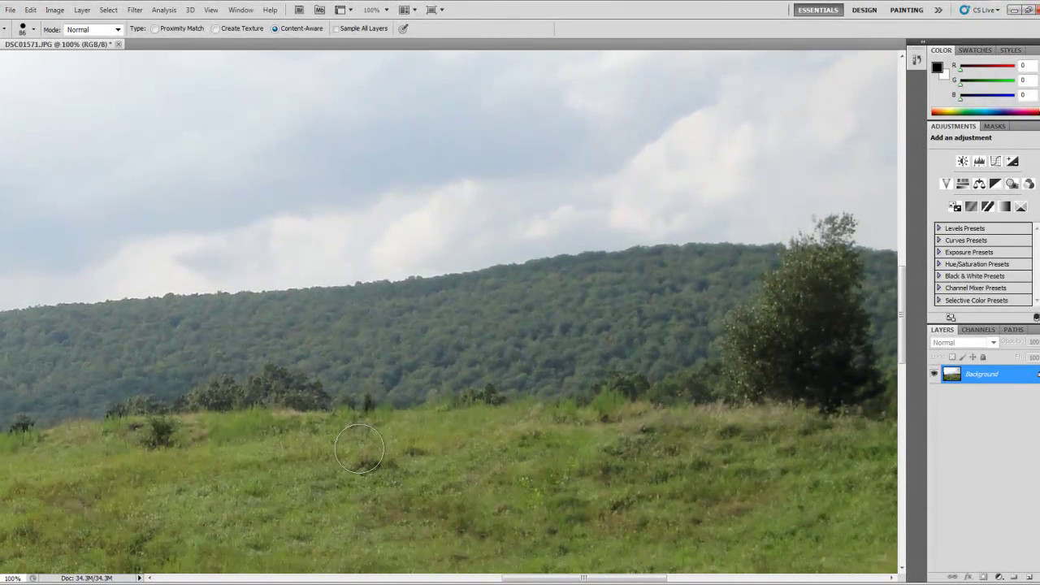
drag(356, 467, 422, 451)
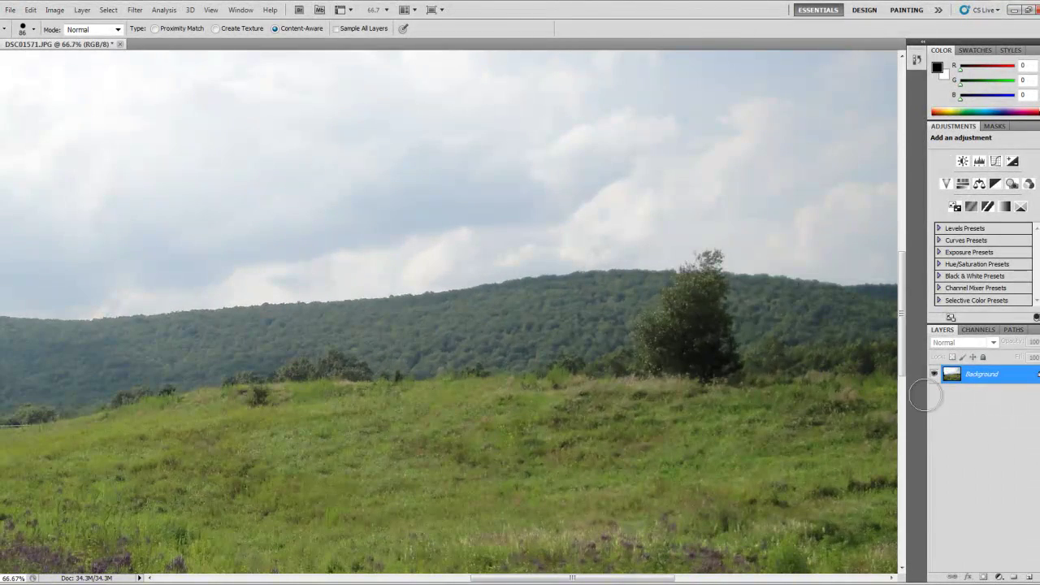
mouse_move(703, 251)
mouse_down()
mouse_move(733, 367)
mouse_move(645, 355)
mouse_move(678, 284)
mouse_move(690, 300)
mouse_move(675, 330)
mouse_move(702, 347)
mouse_move(705, 312)
mouse_move(705, 324)
mouse_up()
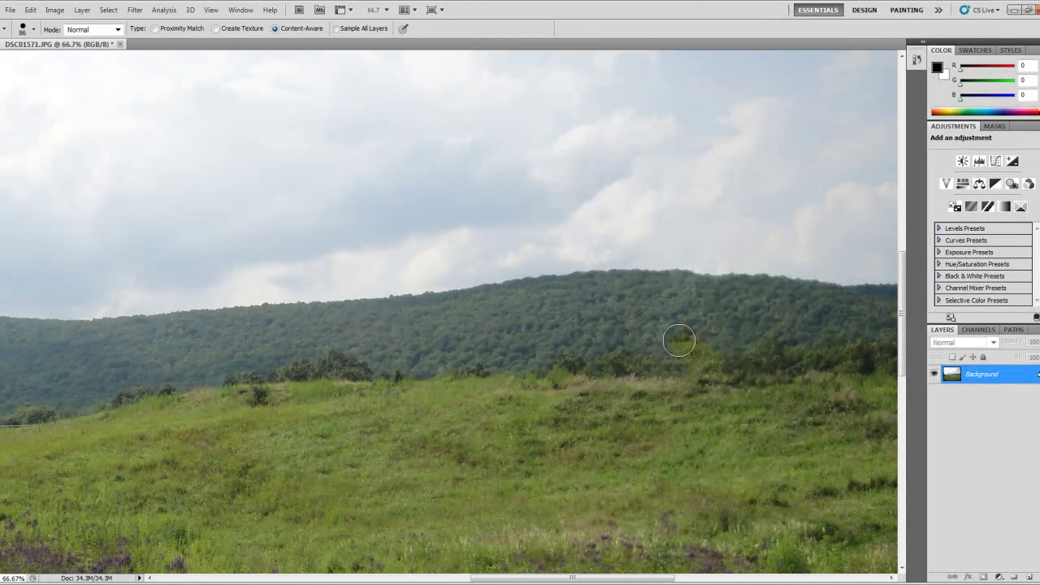
mouse_move(679, 340)
mouse_down()
mouse_move(725, 375)
mouse_move(691, 360)
mouse_move(600, 360)
mouse_move(675, 365)
mouse_up()
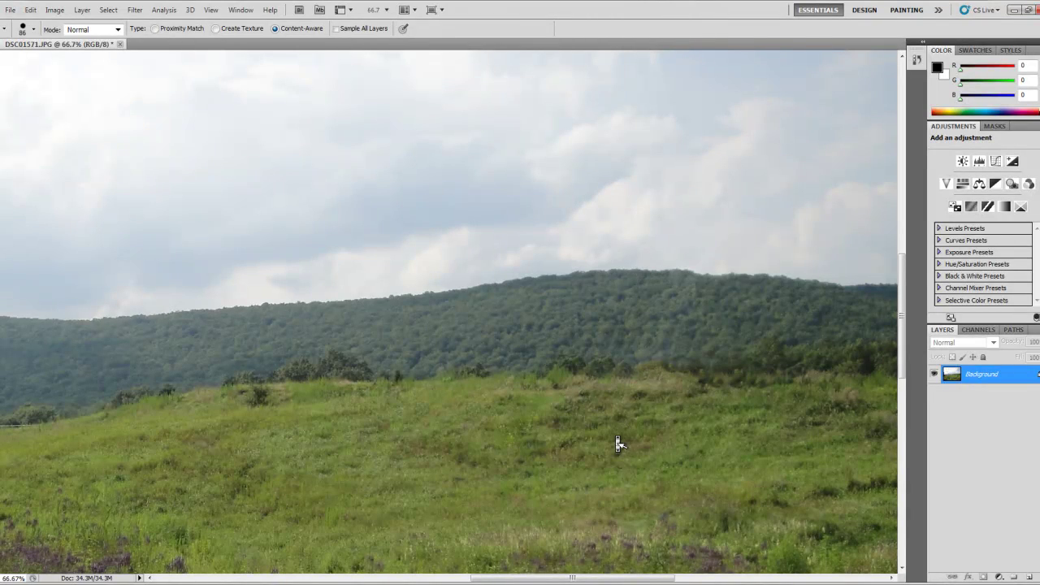
scroll(615, 438, down, 1)
scroll(615, 436, down, 2)
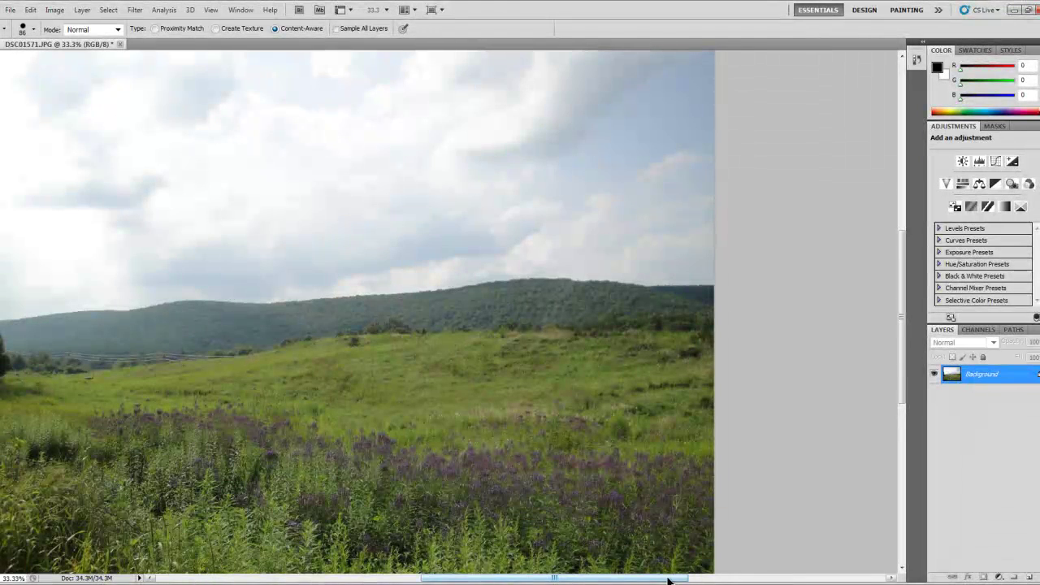
Paint healing strokes over the tall trees along the meadow photo's left edge.
drag(678, 577, 381, 543)
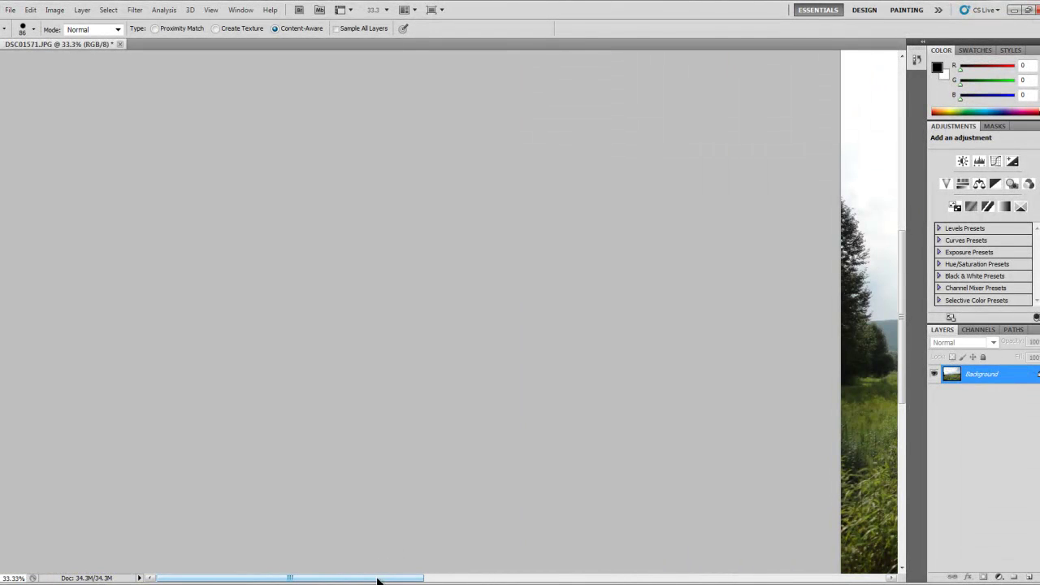
drag(378, 580, 593, 574)
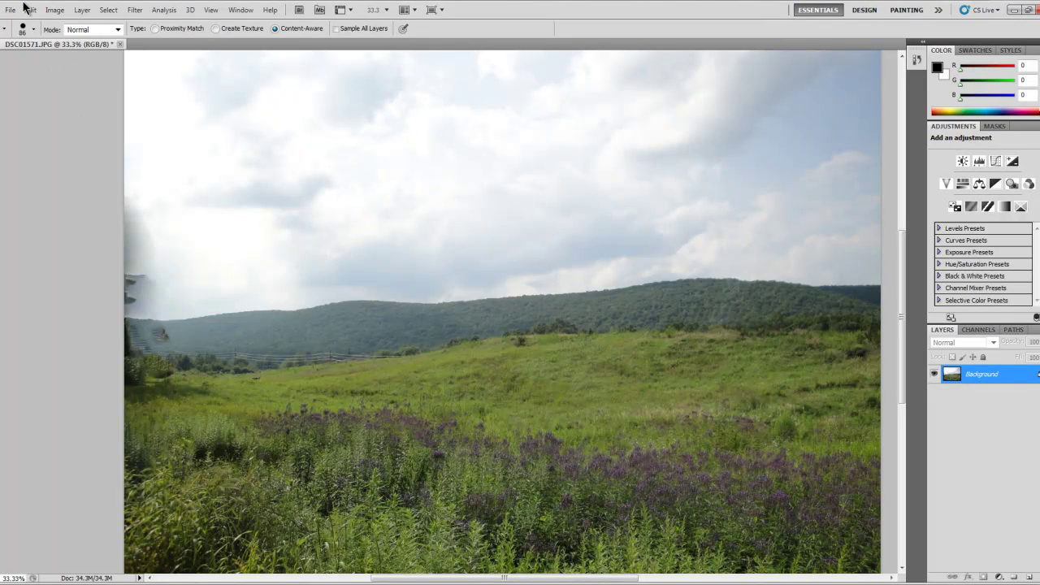
Discard the meadow photo's edits and open the dock photo DSC02254.
click(120, 45)
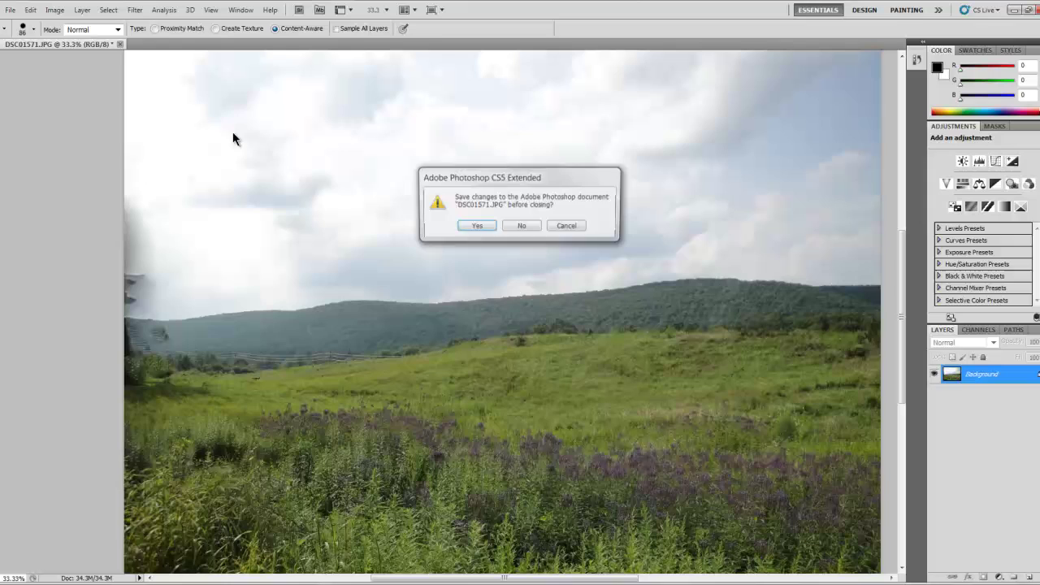
click(530, 223)
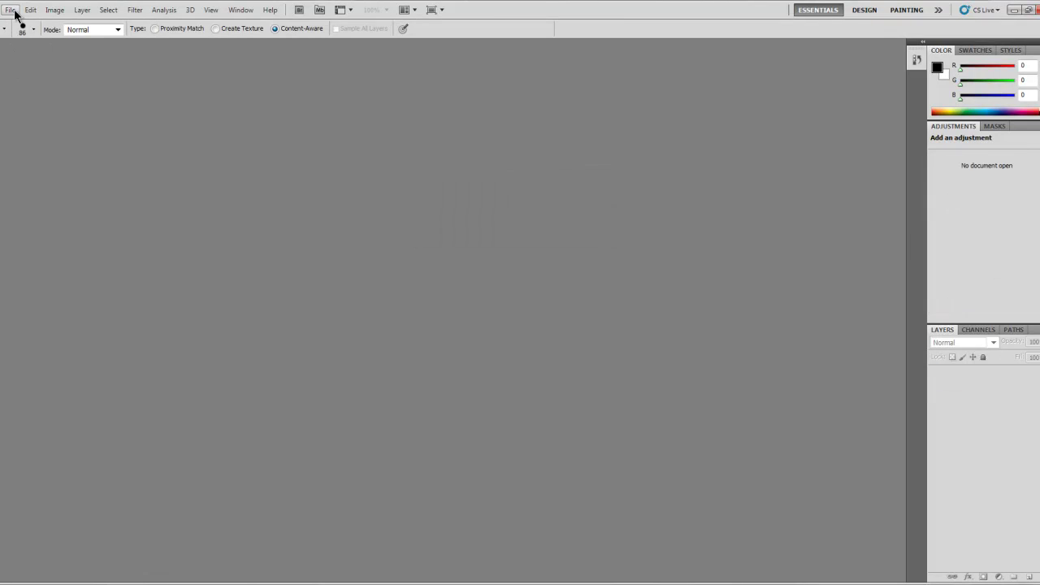
click(10, 10)
click(24, 34)
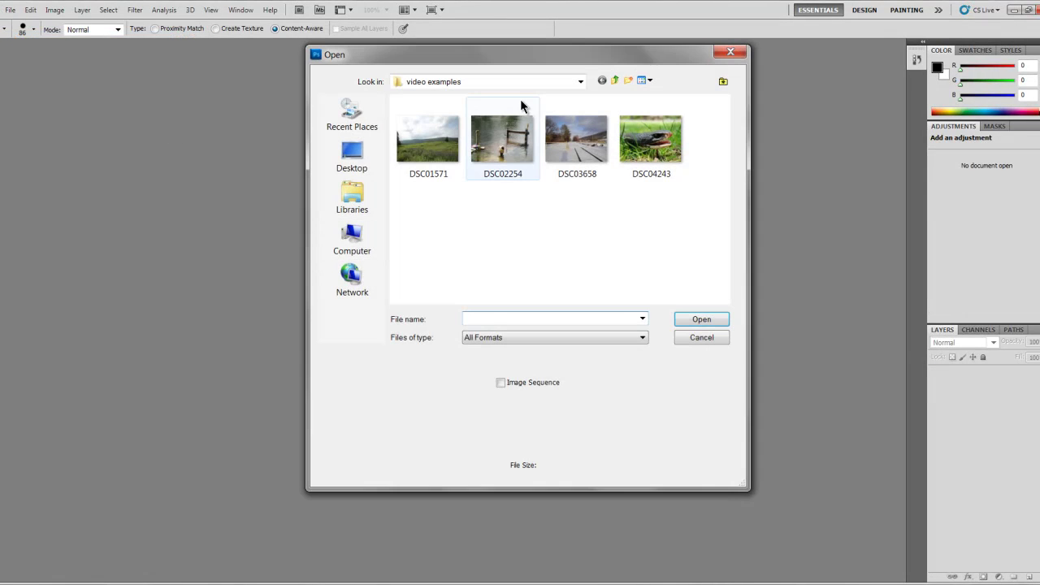
double_click(498, 157)
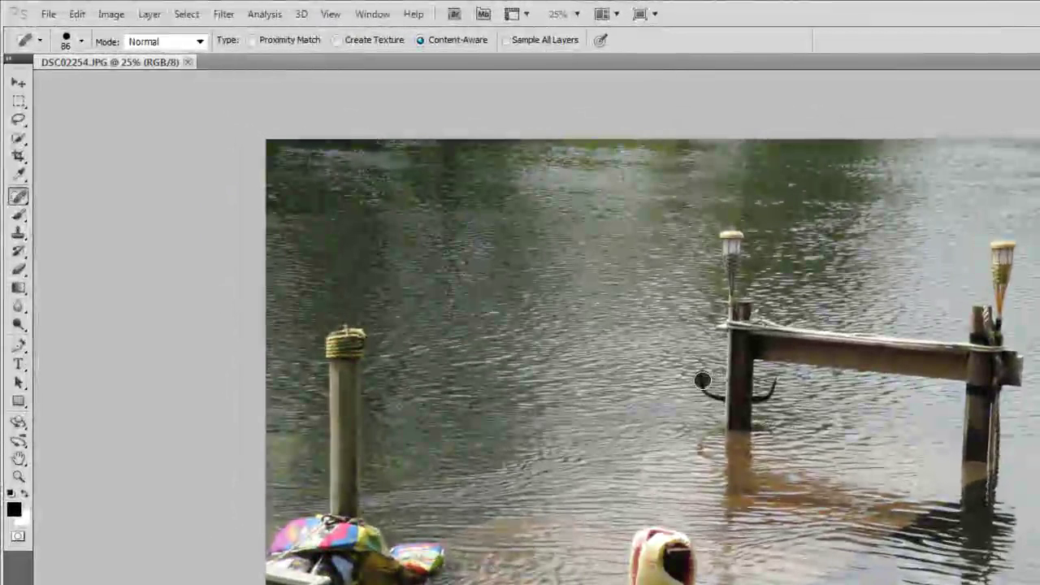
Heal away both arms of the anchor beside the dock.
drag(473, 268, 482, 280)
mouse_move(713, 395)
mouse_down()
mouse_move(705, 416)
mouse_move(776, 382)
mouse_move(770, 396)
mouse_up()
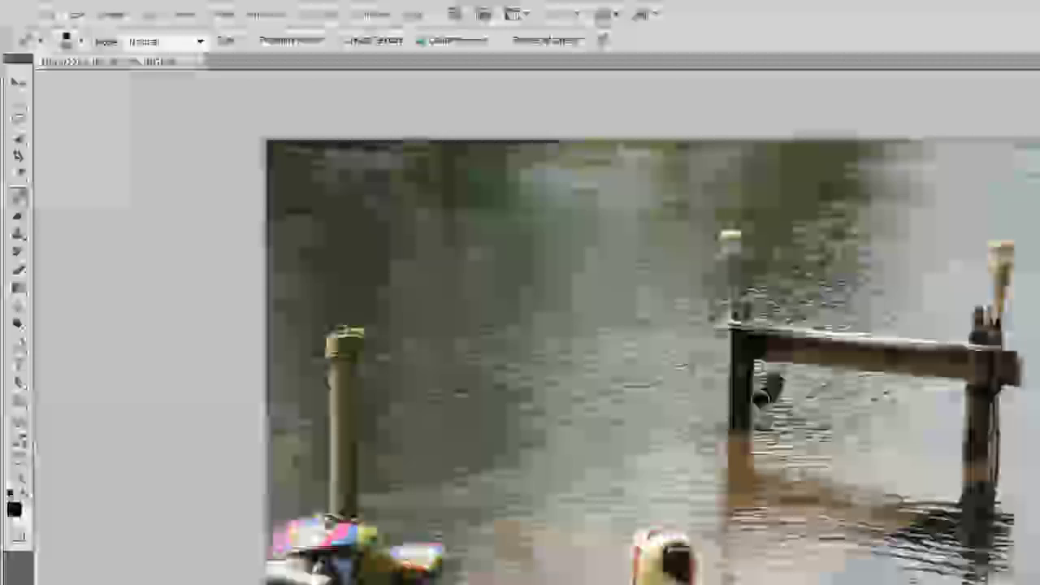
drag(741, 433, 731, 435)
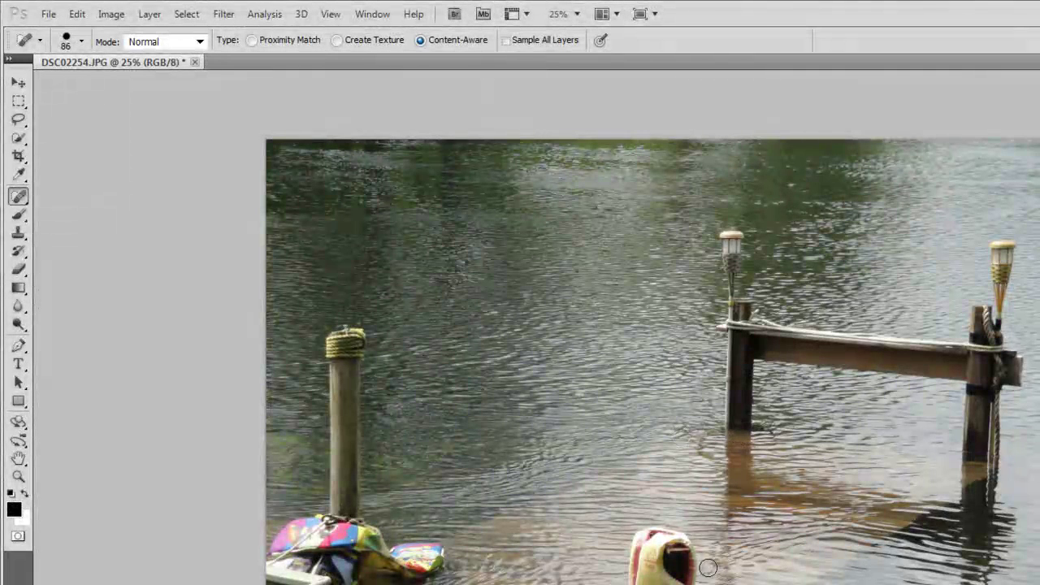
Enlarge the brush to 123 px and paint out the tall rope-topped post on the left.
click(80, 40)
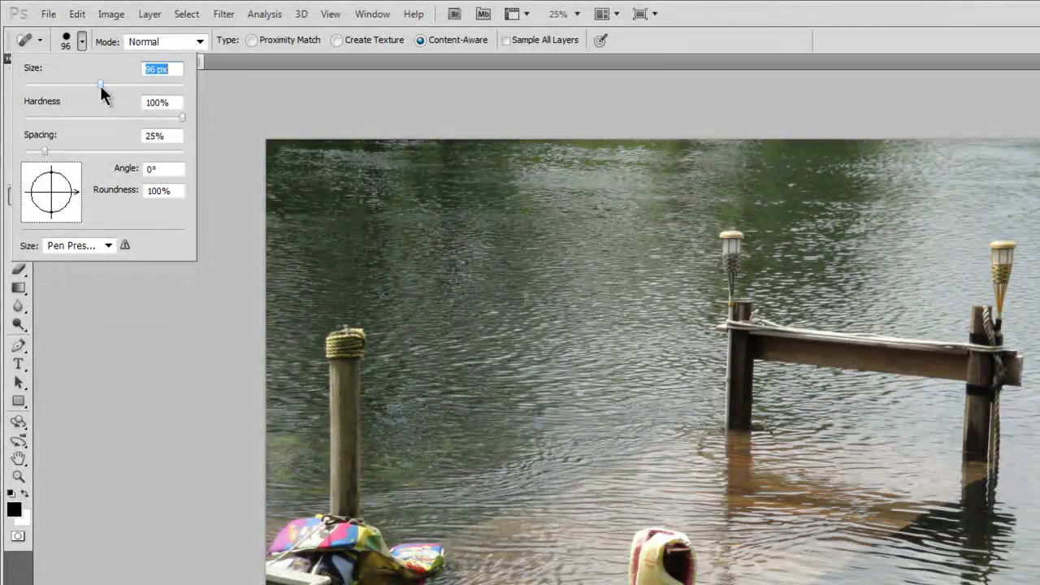
text(123)
drag(345, 335, 351, 480)
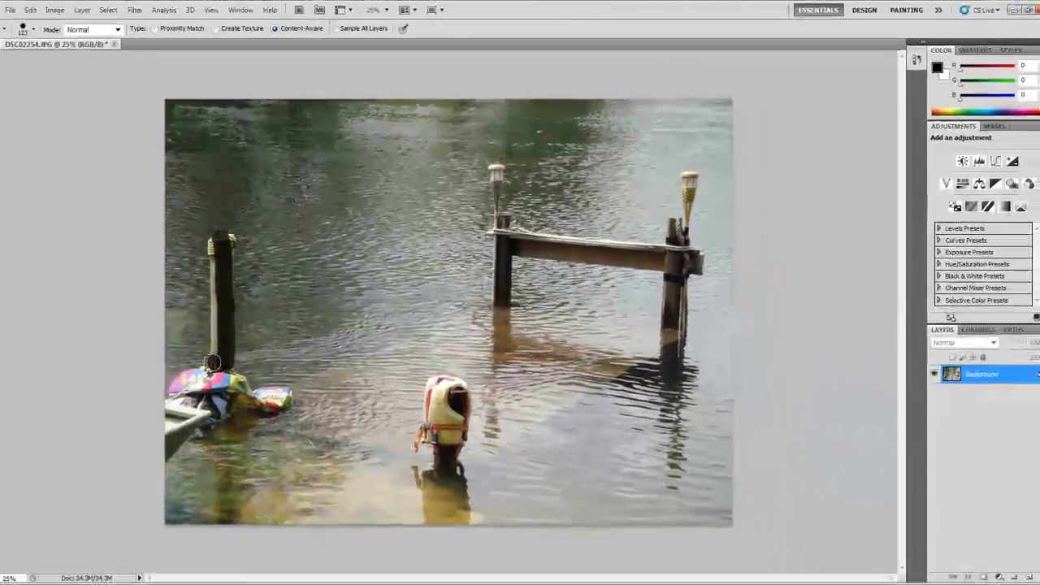
mouse_move(212, 362)
mouse_down()
mouse_move(215, 246)
mouse_move(230, 251)
mouse_up()
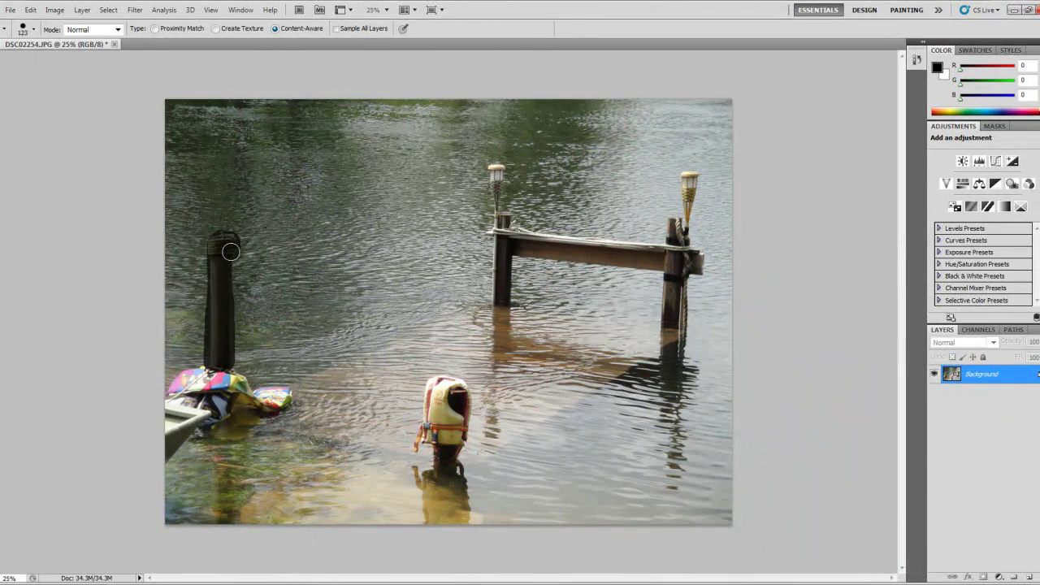
drag(230, 298, 231, 356)
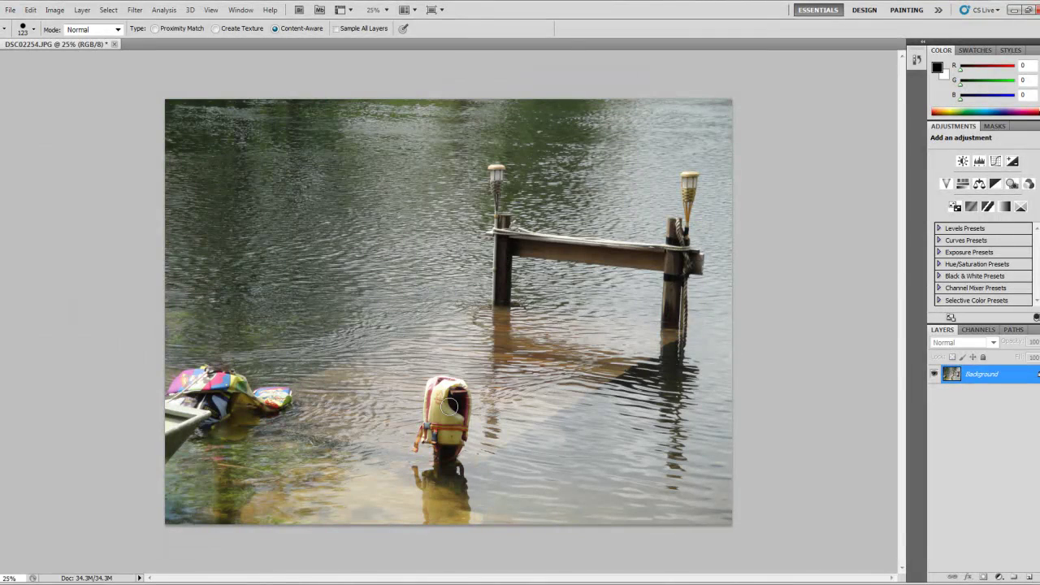
Heal out the life jacket in the shallows and the lamp on the left dock post.
mouse_move(451, 392)
mouse_down()
mouse_move(455, 470)
mouse_move(443, 468)
mouse_move(453, 413)
mouse_move(444, 380)
mouse_move(422, 448)
mouse_move(444, 417)
mouse_up()
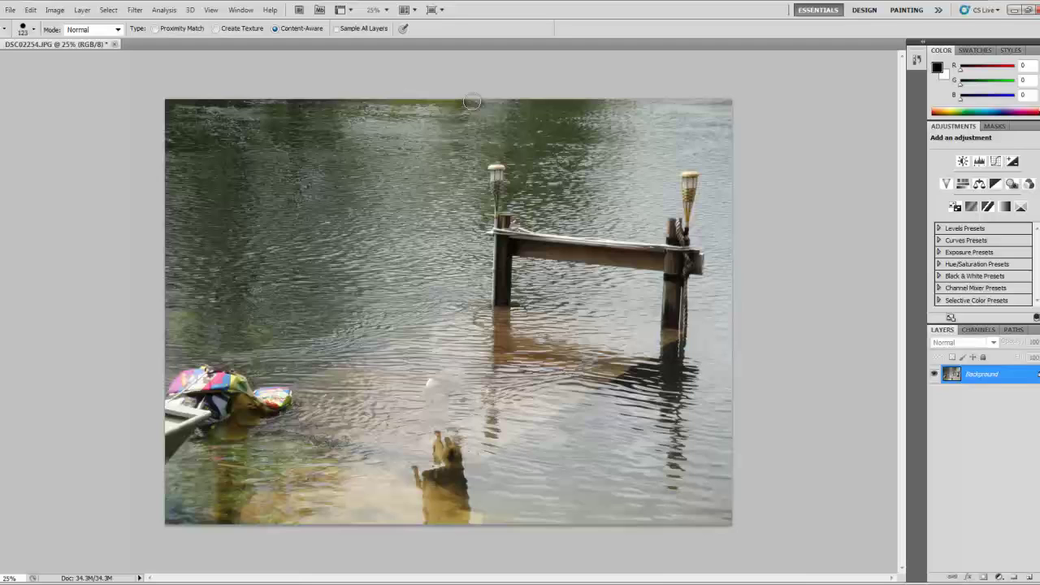
drag(495, 167, 496, 206)
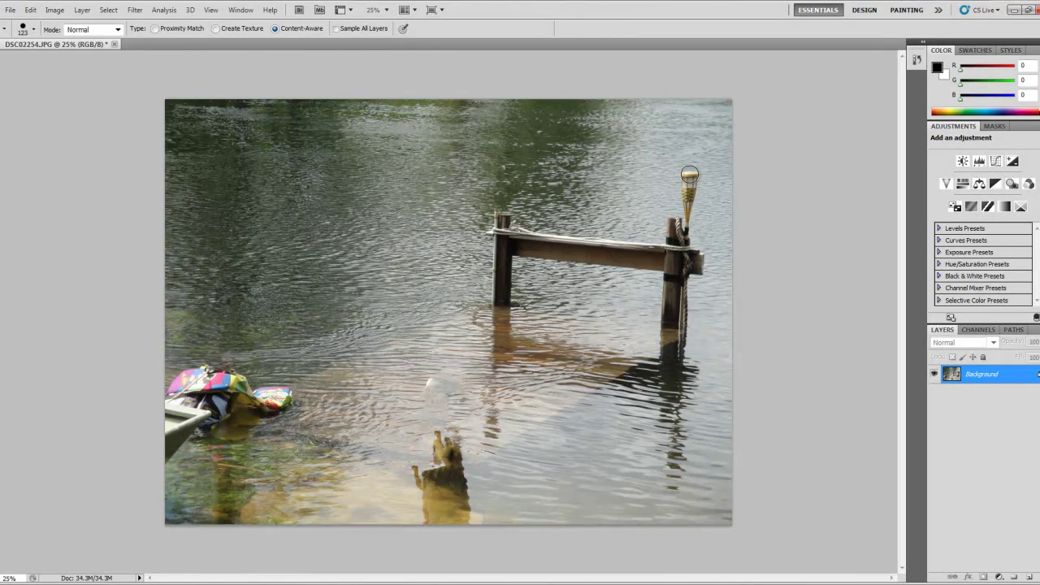
Paint out the torch and its remnants on the right dock post, tidying the post's top.
drag(688, 174, 687, 215)
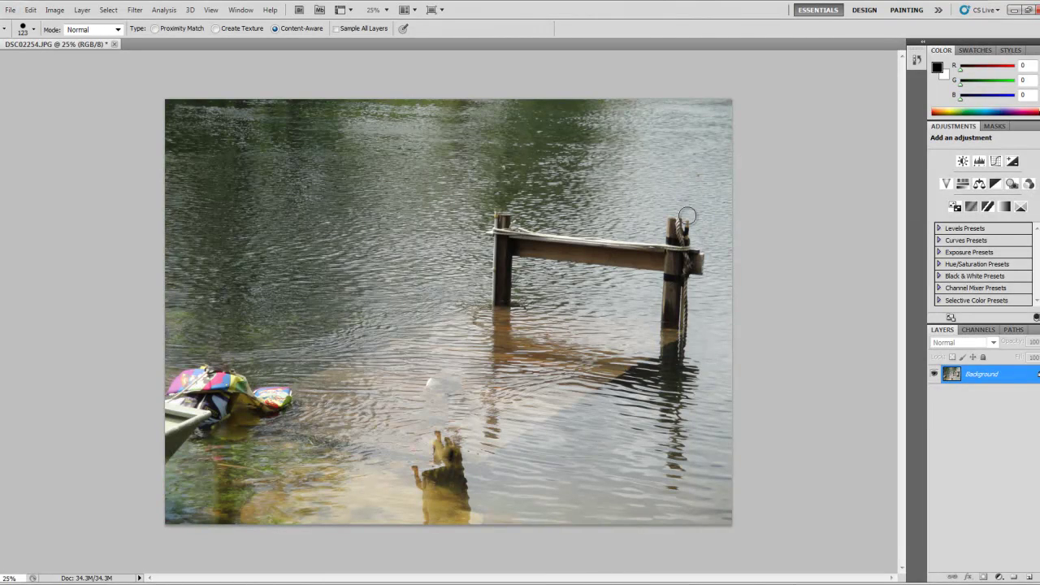
drag(698, 178, 697, 178)
drag(684, 225, 670, 220)
Discard the dock photo's edits and open the snowy railroad photo DSC03658.
click(115, 44)
click(516, 227)
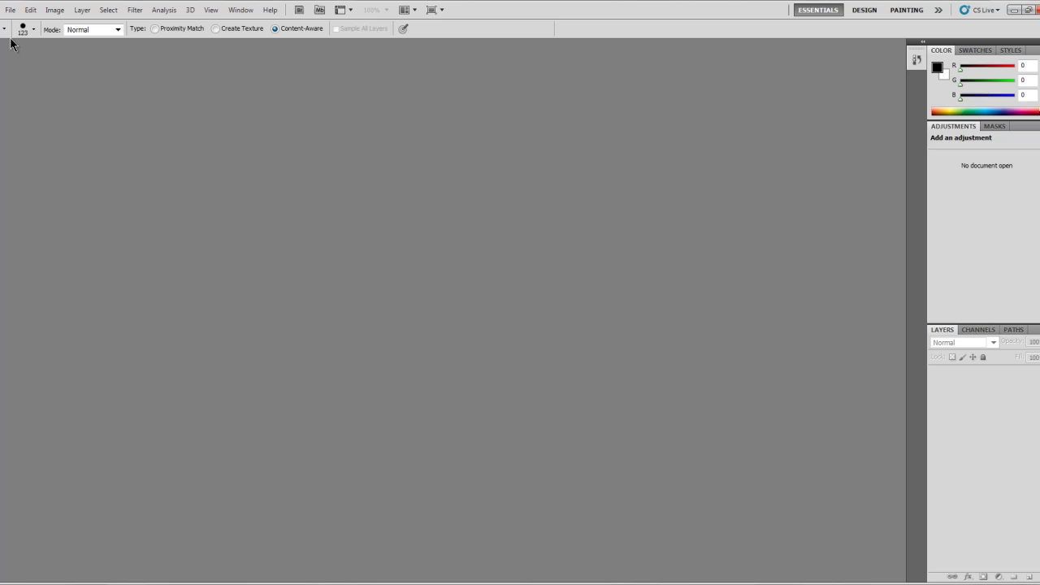
click(12, 11)
click(24, 30)
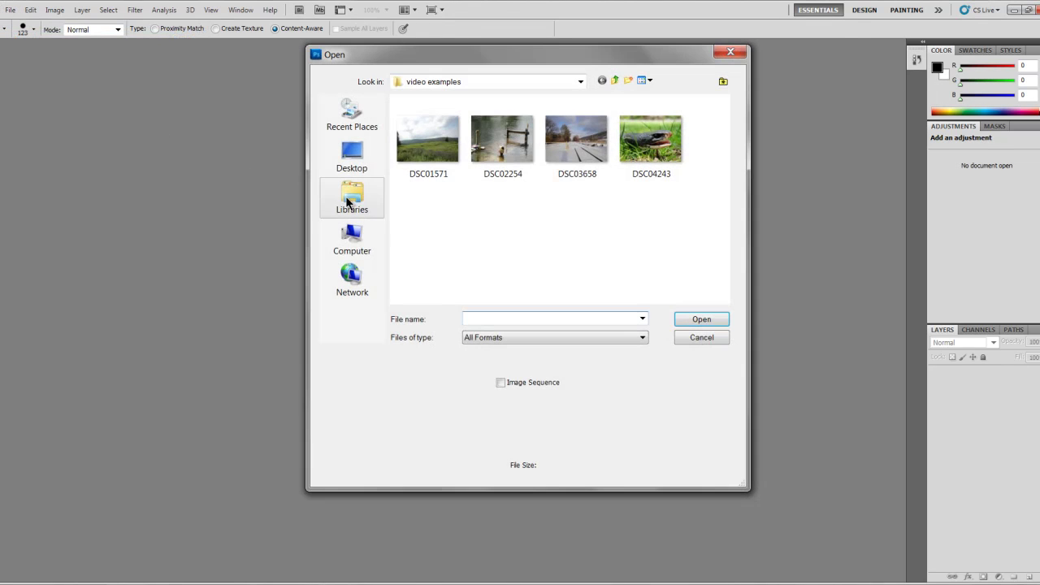
click(599, 151)
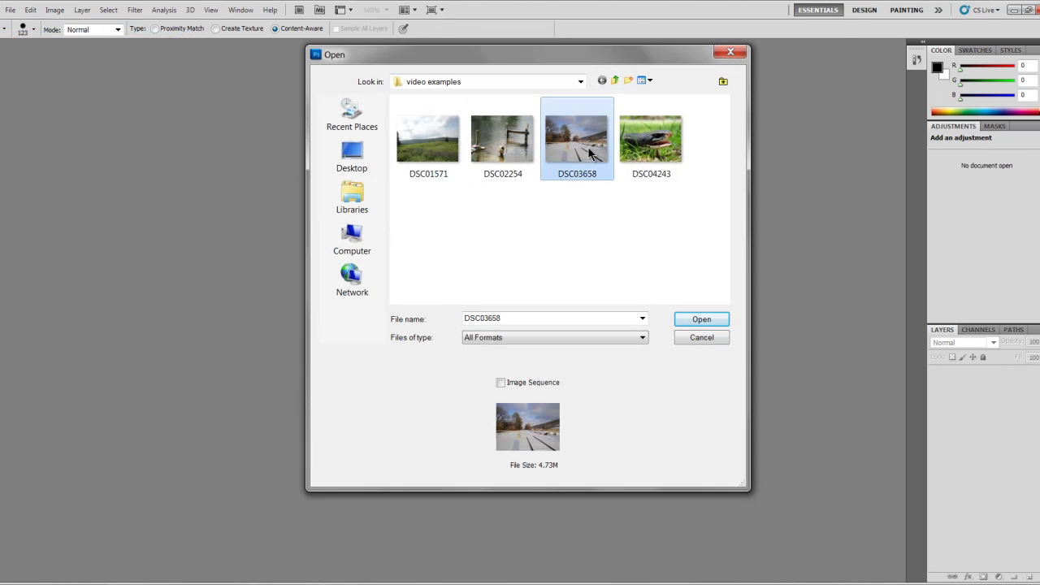
double_click(599, 151)
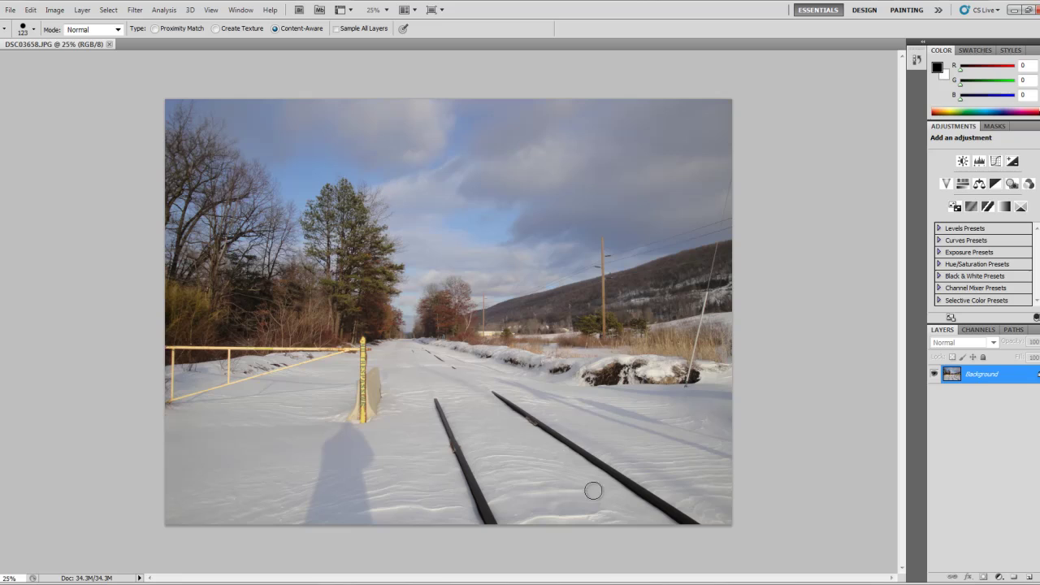
Paint repeated healing strokes along the left rail until its bottom remnants turn to snow.
drag(431, 406, 493, 527)
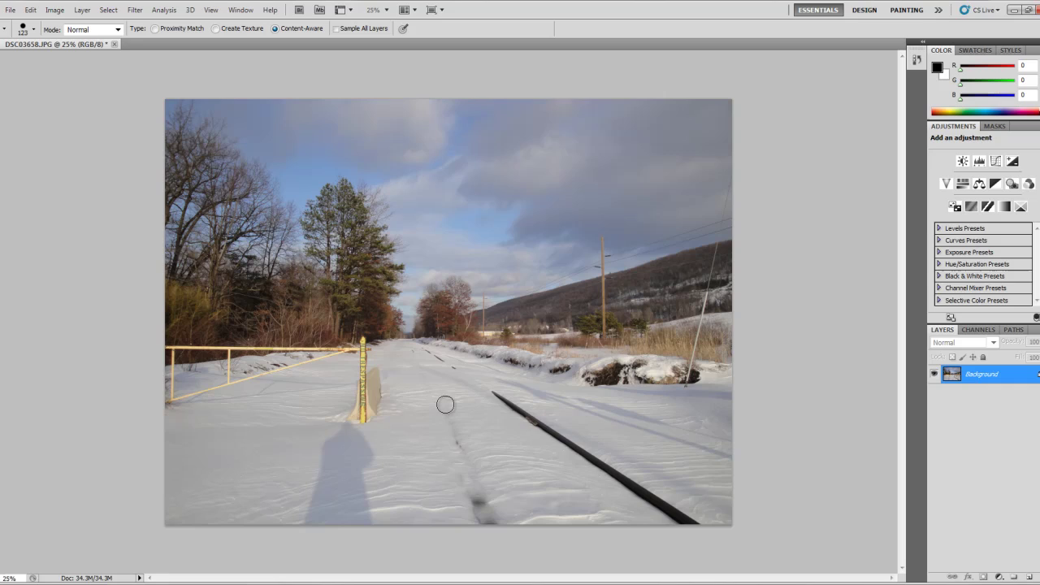
drag(442, 405, 489, 529)
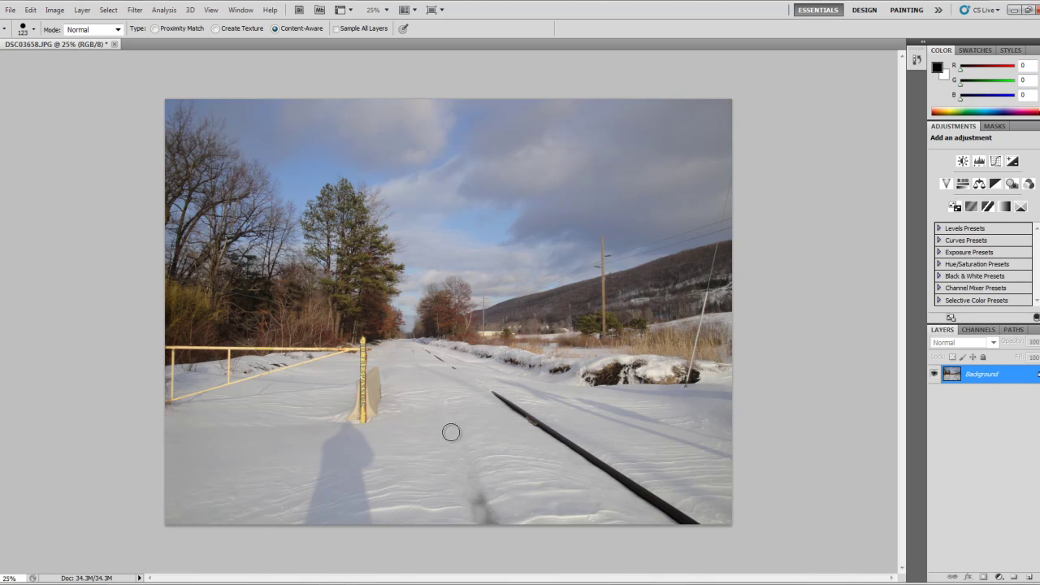
mouse_move(477, 480)
mouse_down()
mouse_move(476, 511)
mouse_move(477, 494)
mouse_up()
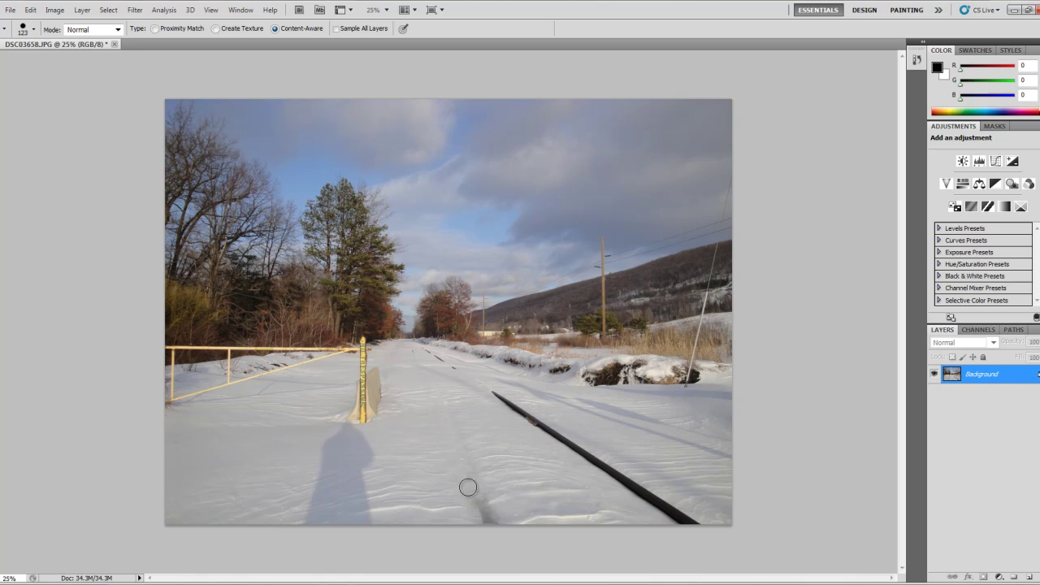
drag(468, 487, 499, 552)
drag(478, 494, 499, 541)
mouse_move(473, 500)
mouse_down()
mouse_move(469, 514)
mouse_move(488, 508)
mouse_move(495, 536)
mouse_up()
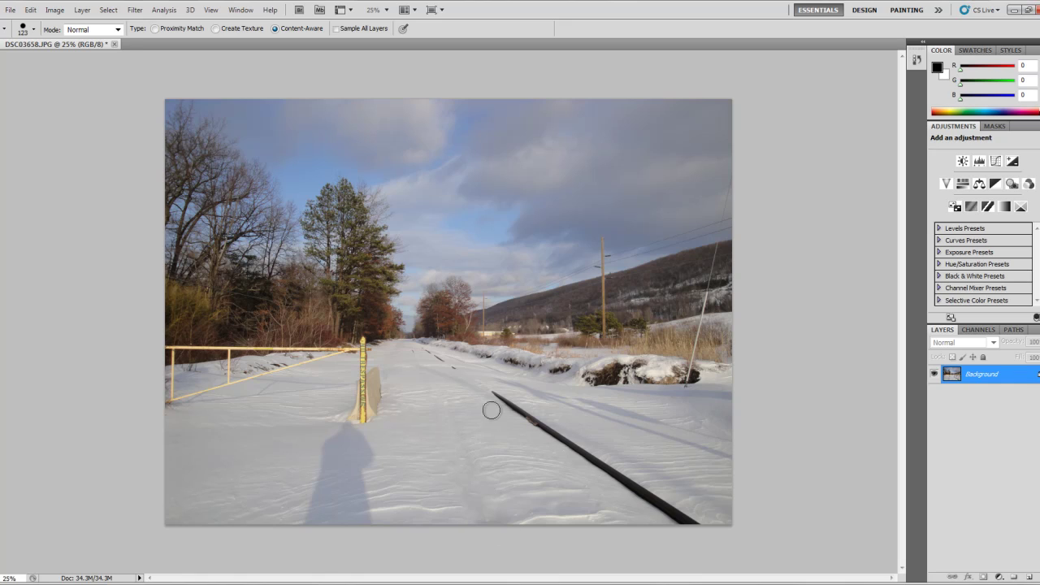
Paint Spot Healing strokes down the right rail, then touch up its lower end.
drag(497, 396, 703, 524)
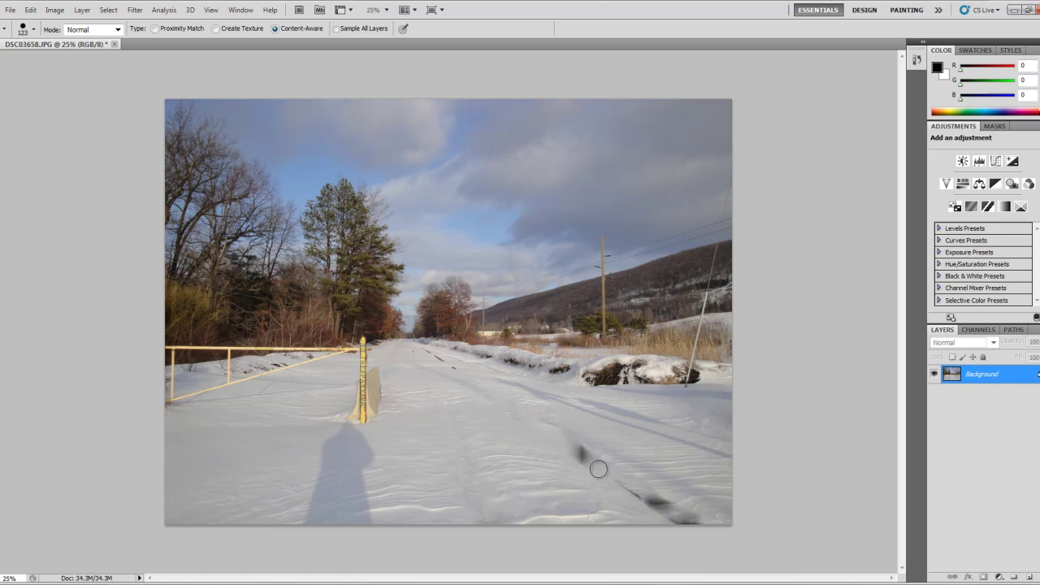
mouse_move(560, 434)
mouse_down()
mouse_move(693, 528)
mouse_move(694, 517)
mouse_move(561, 431)
mouse_up()
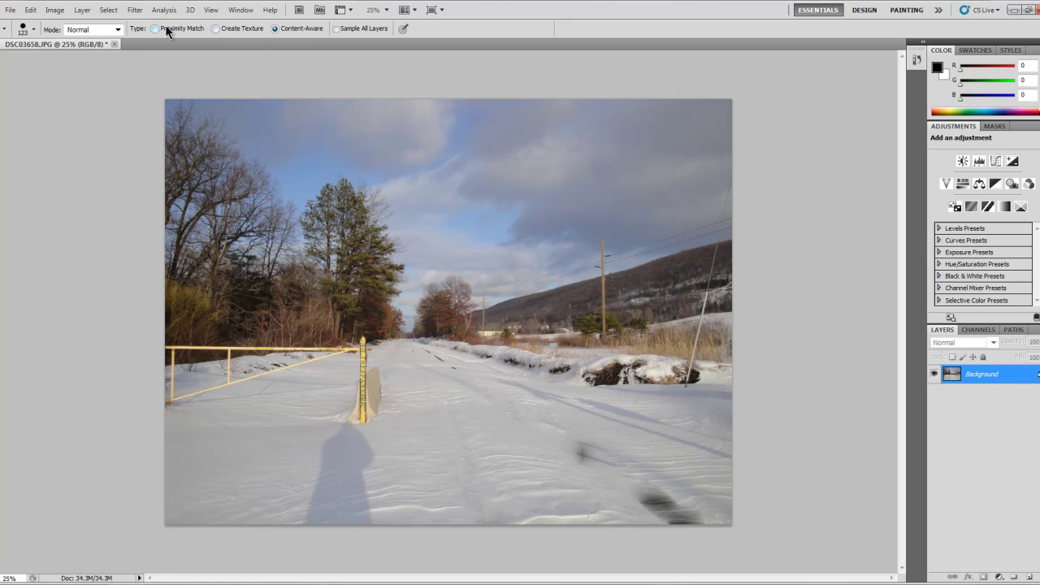
Keep the healing mode at Normal and heal the dark smudge near the horizon.
click(118, 29)
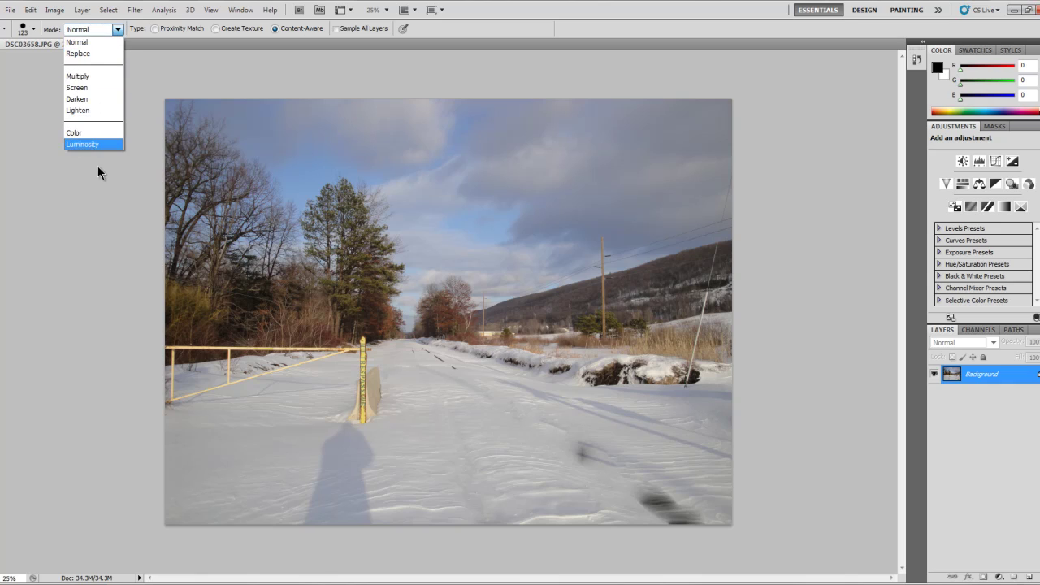
click(55, 81)
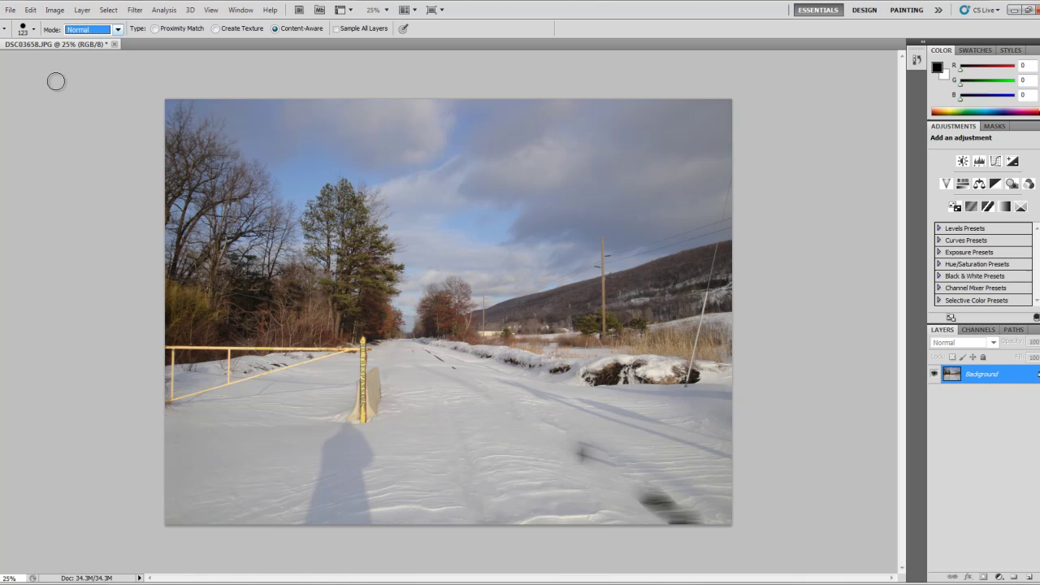
drag(425, 346, 458, 369)
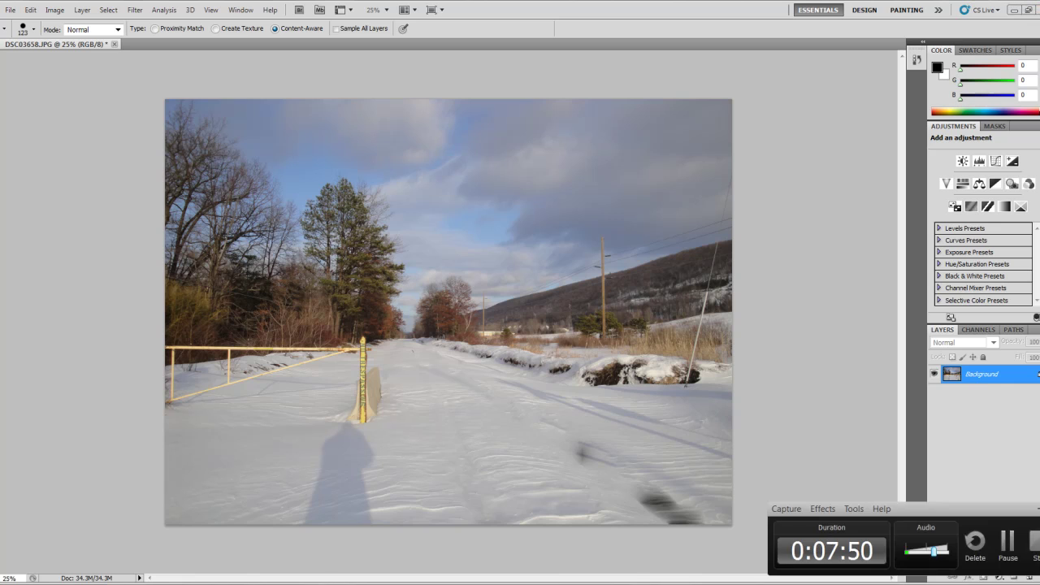
Open the snake close-up DSC04243, then close the DSC03658 railroad photo, discarding changes.
click(11, 10)
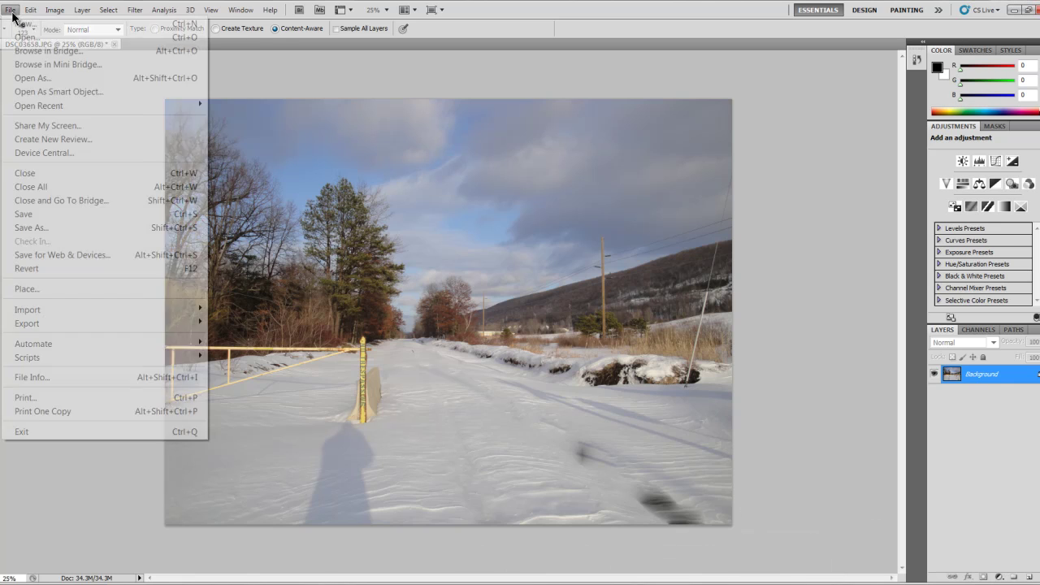
click(26, 37)
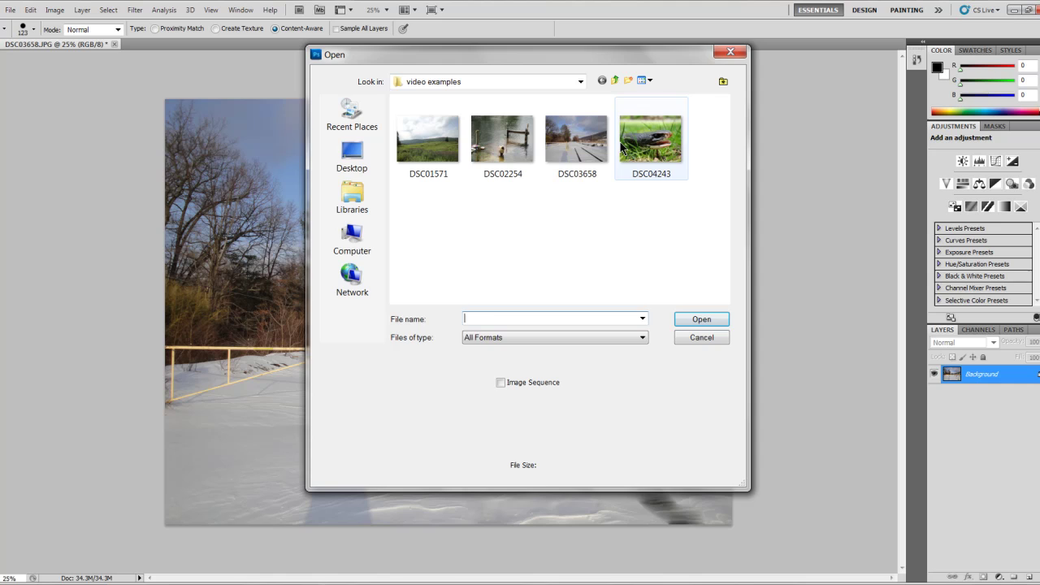
double_click(623, 148)
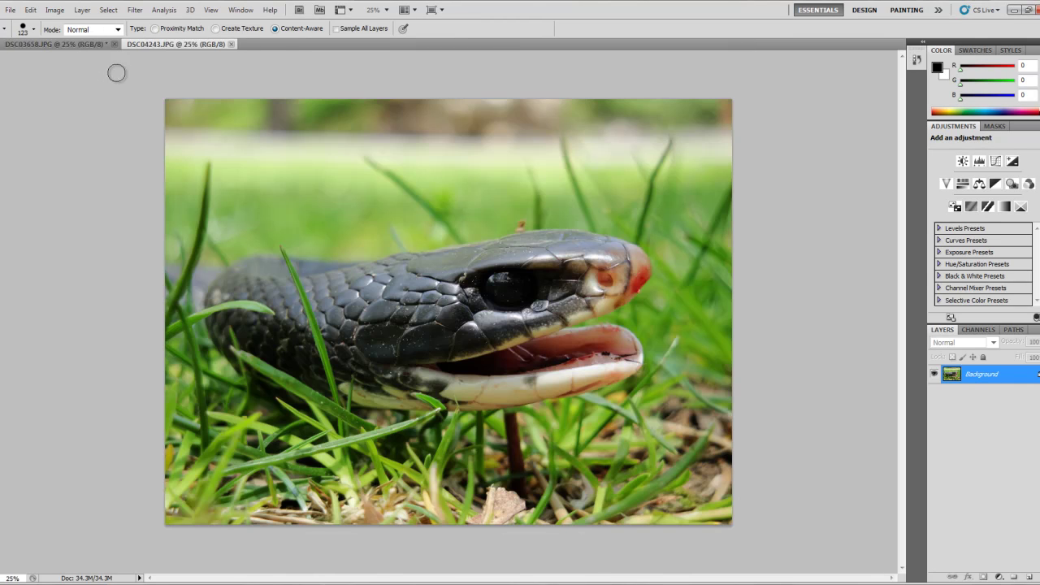
click(113, 44)
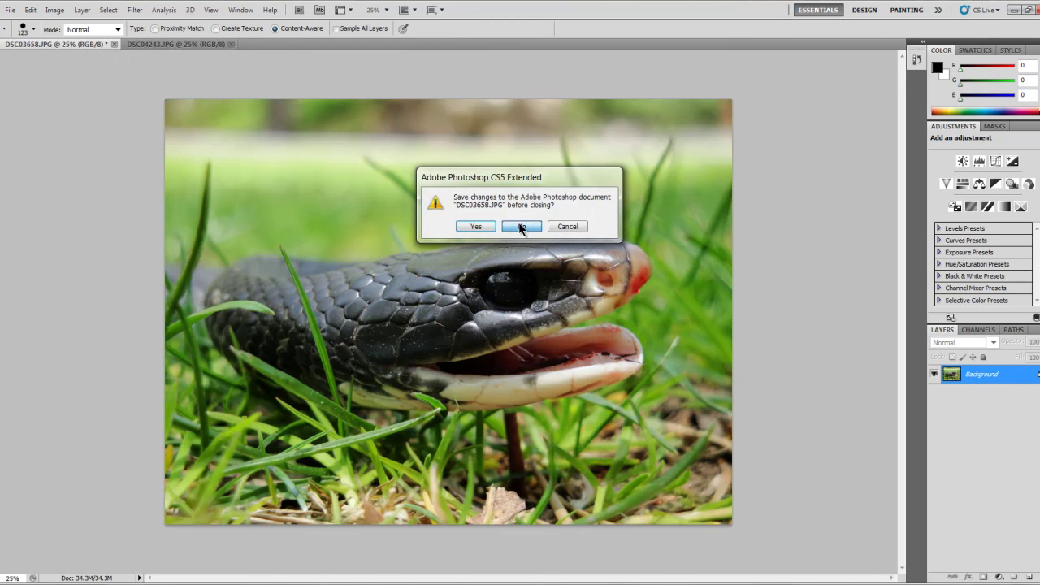
click(520, 226)
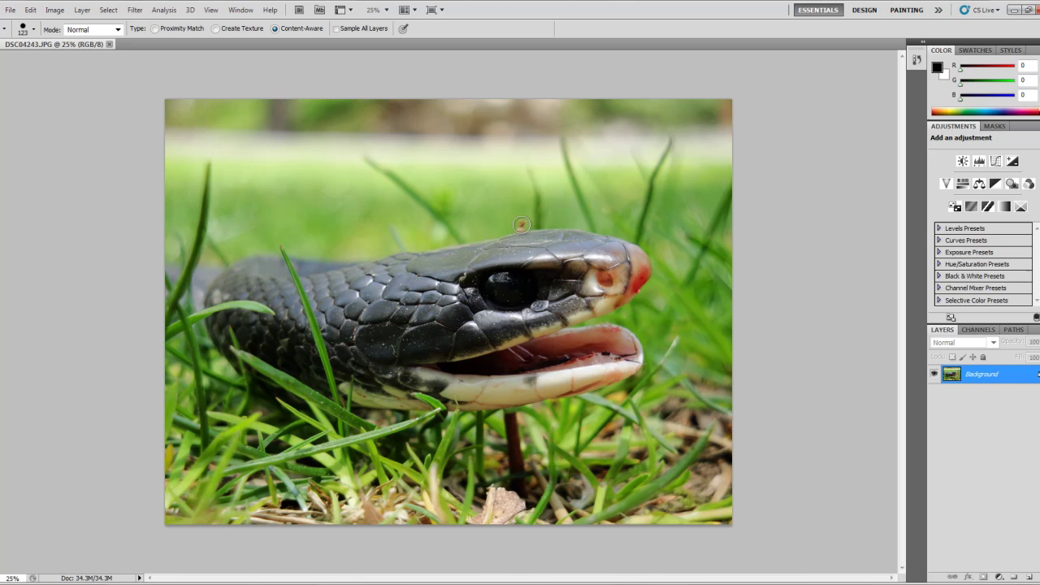
Heal the red speck above the head, the stem below the mouth, and the red snout tip.
click(518, 225)
drag(510, 415, 519, 492)
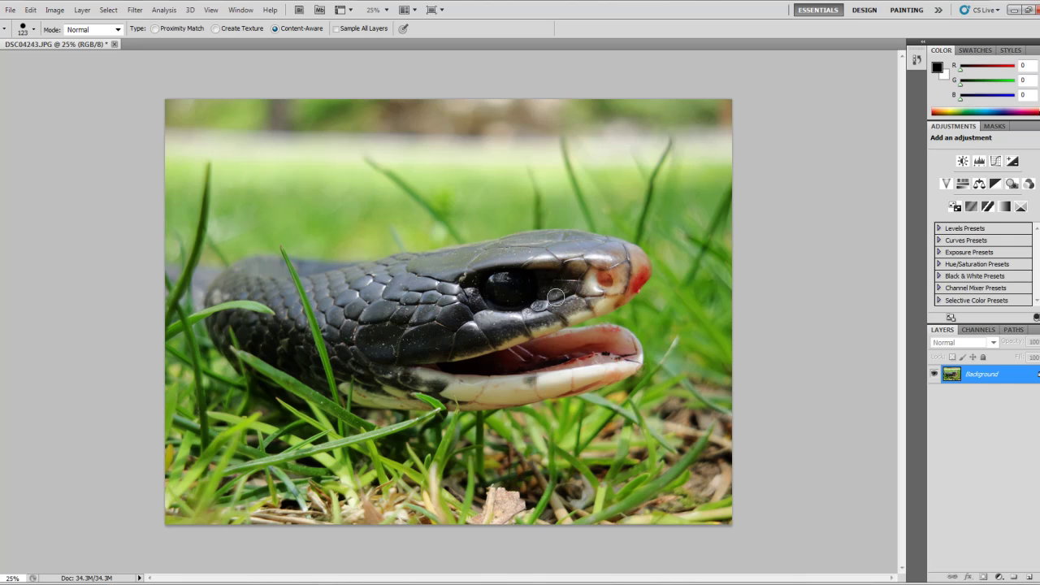
drag(641, 275, 631, 296)
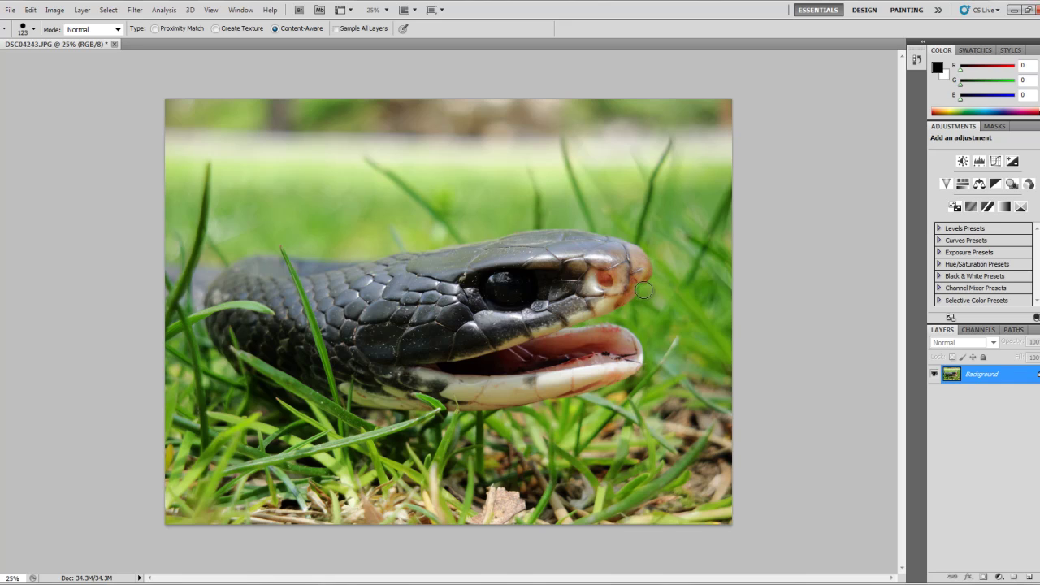
mouse_move(637, 286)
mouse_down()
mouse_move(634, 276)
mouse_move(631, 293)
mouse_move(636, 282)
mouse_move(620, 282)
mouse_up()
Switch to Proximity Match and repaint a healing stroke over the snake's snout tip.
click(153, 29)
drag(638, 267, 624, 292)
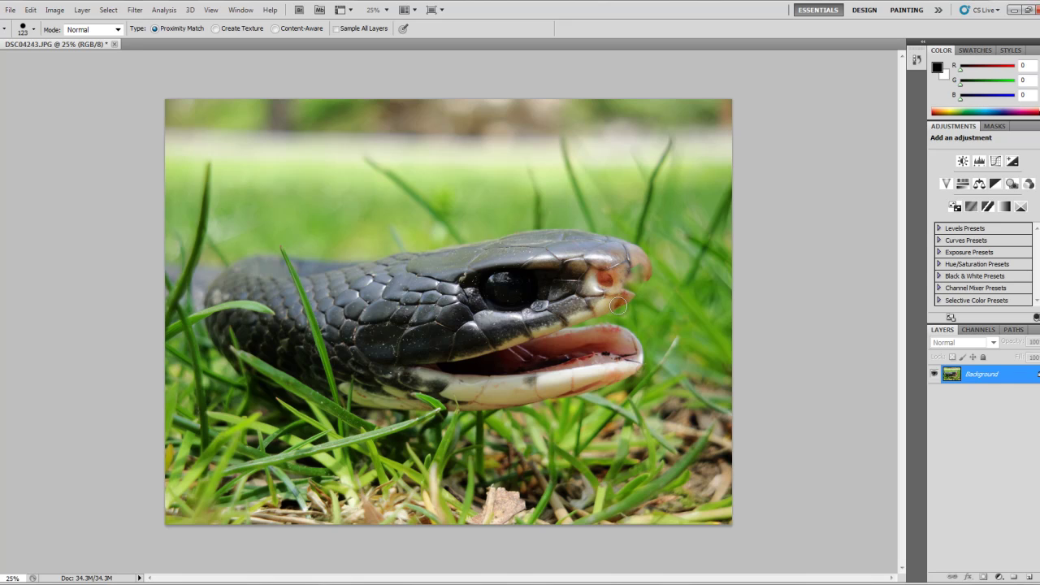
Close DSC04243.JPG and decline to save its changes.
click(114, 45)
click(524, 226)
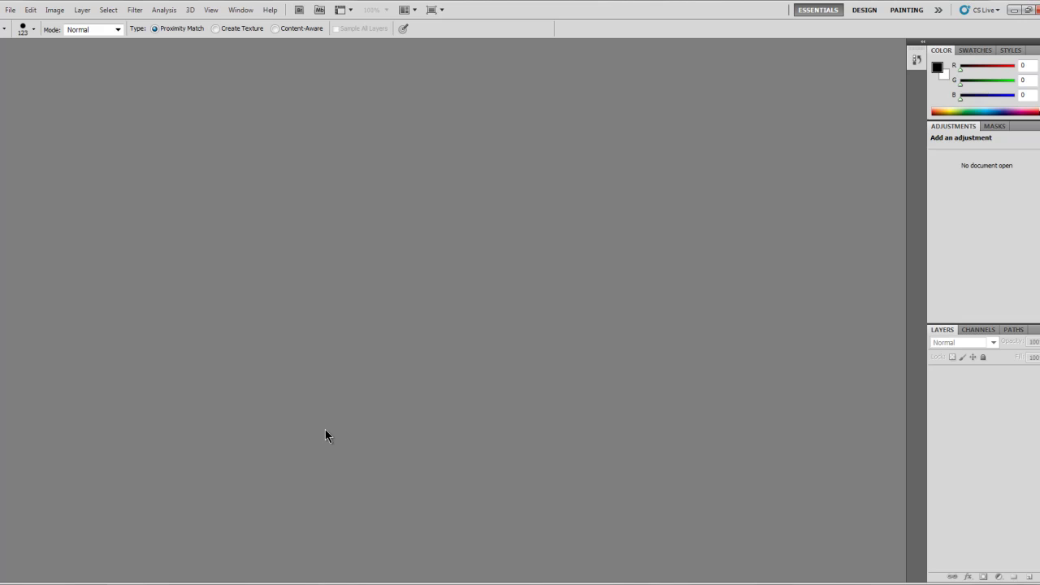
click(440, 582)
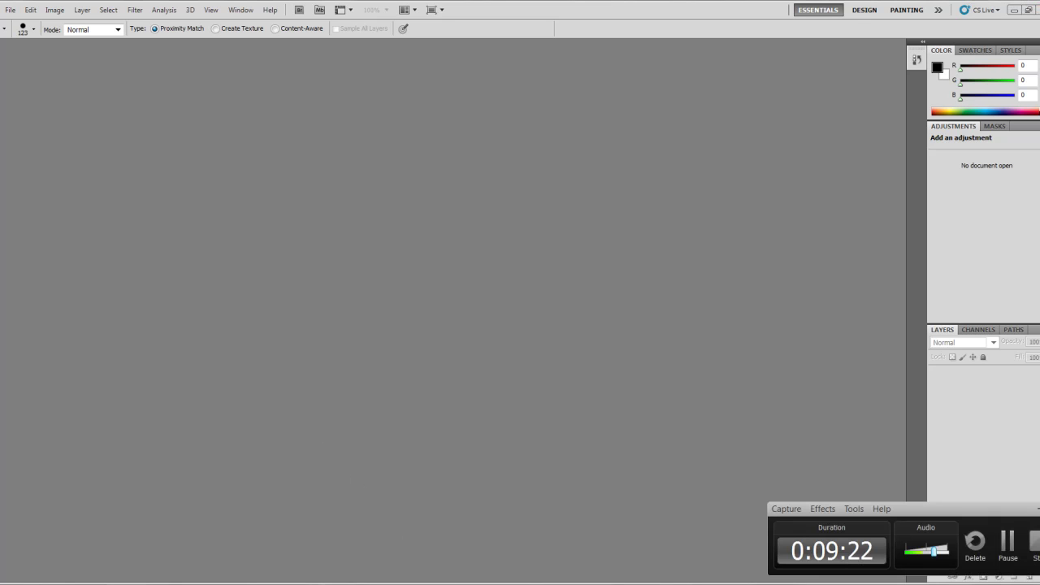